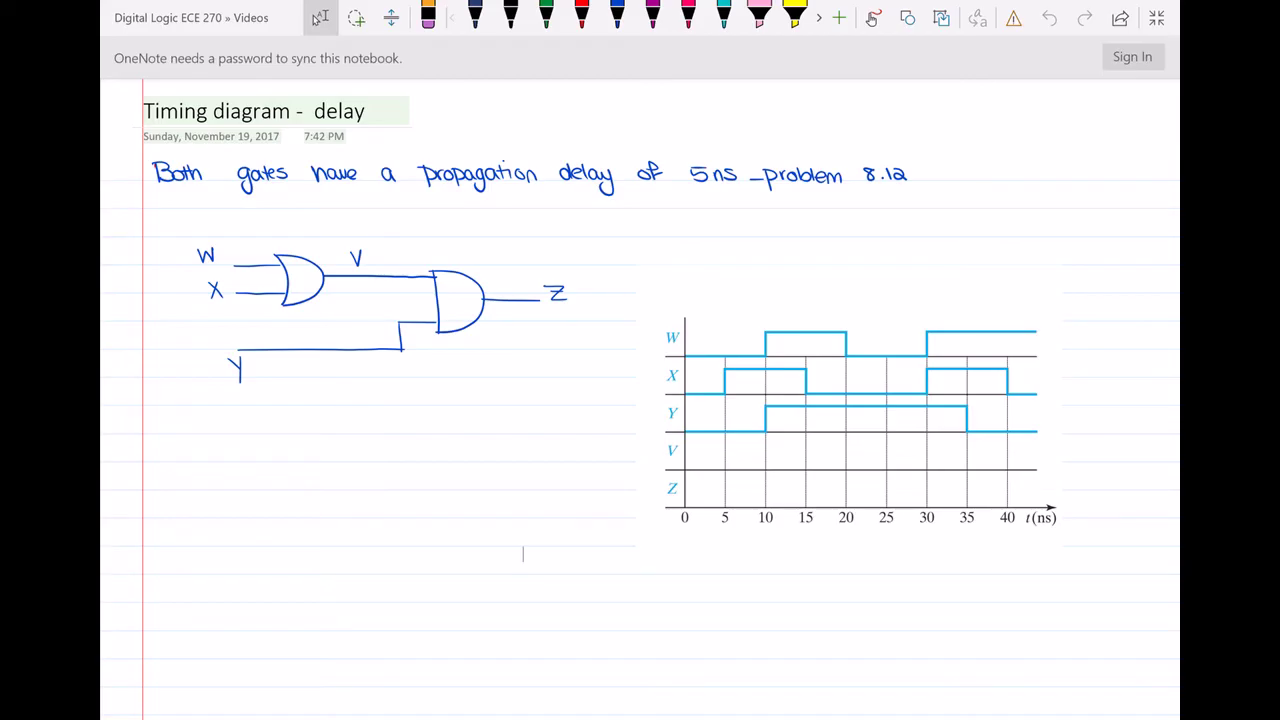
- Switch to the red pen and draw two underlines beneath '5ns' in the problem line
{"action": "left_click", "coordinate": [581, 15]}
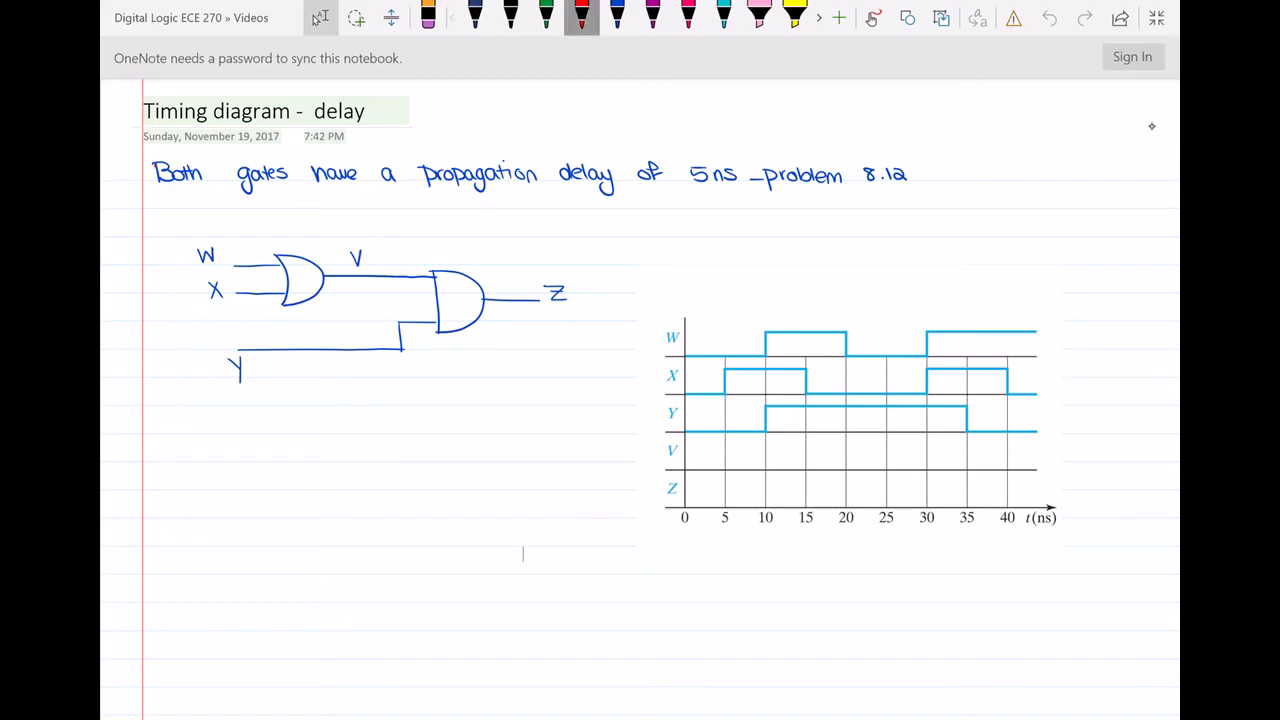
{"action": "left_click", "coordinate": [581, 15]}
{"action": "left_click", "coordinate": [553, 573]}
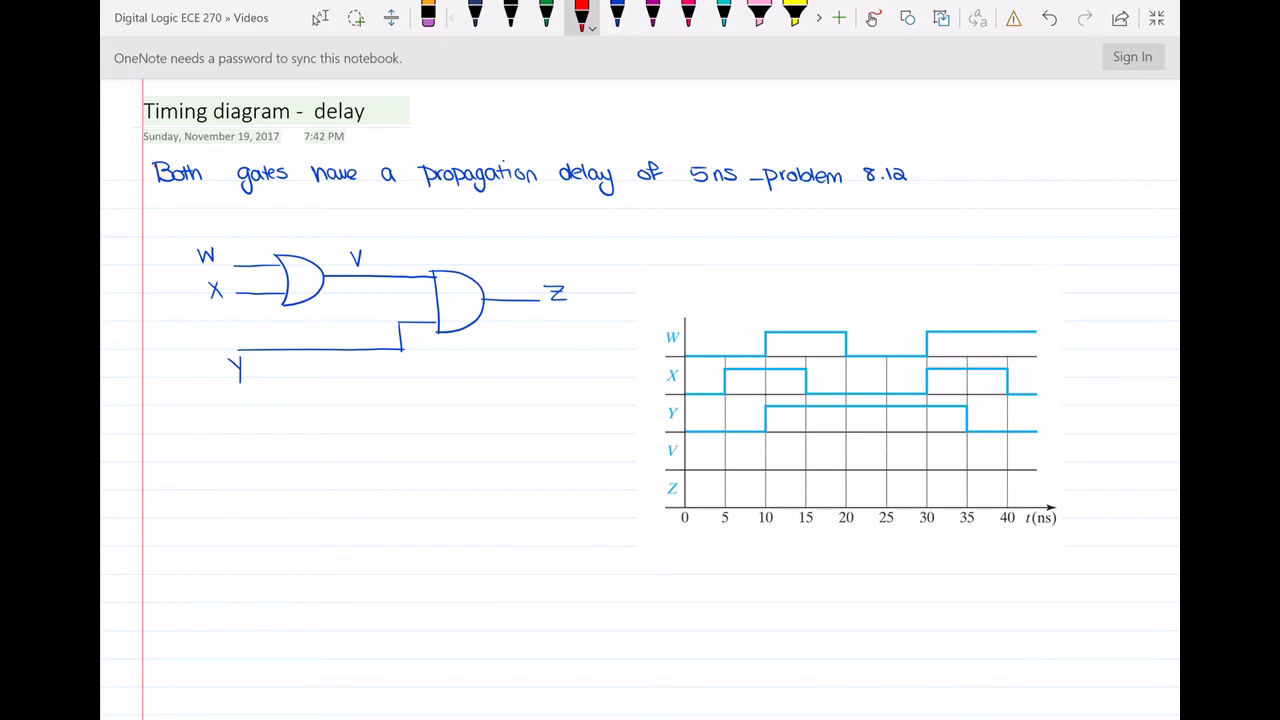
{"action": "left_click_drag", "start_coordinate": [688, 192], "coordinate": [732, 200]}
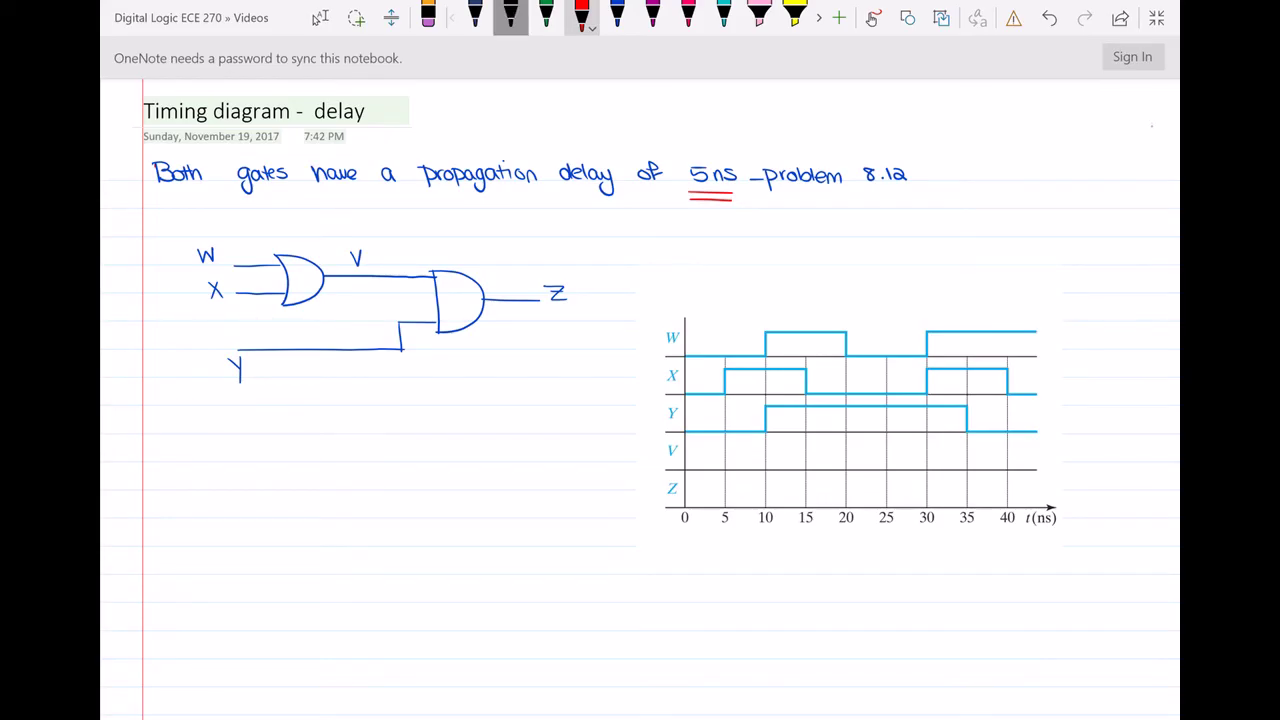
- Switch back to black ink and write Z = Y·V below the circuit
{"action": "left_click", "coordinate": [510, 15]}
{"action": "left_click", "coordinate": [510, 15]}
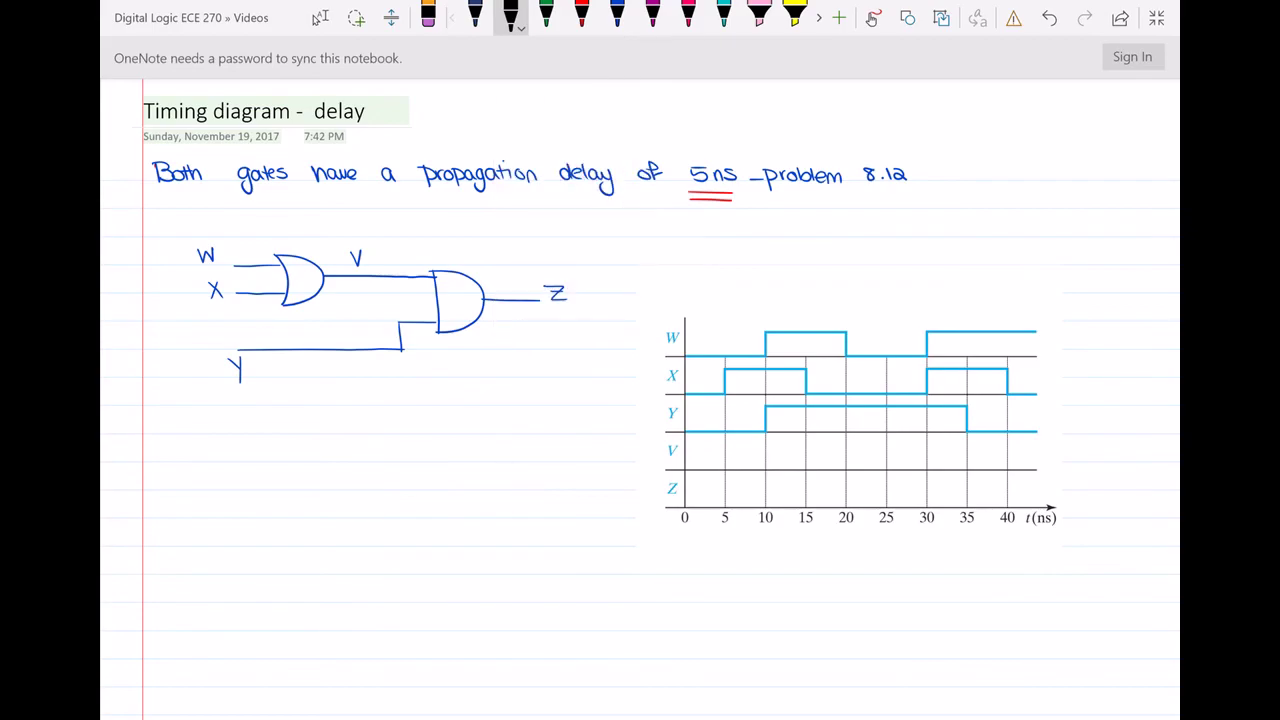
{"action": "mouse_move", "coordinate": [254, 418]}
{"action": "left_mouse_down"}
{"action": "mouse_move", "coordinate": [289, 427]}
{"action": "mouse_move", "coordinate": [311, 447]}
{"action": "mouse_move", "coordinate": [346, 420]}
{"action": "left_mouse_up"}
{"action": "left_click", "coordinate": [321, 432]}
- Write V = W + X beneath it and draw V low from 0 to 5 ns
{"action": "mouse_move", "coordinate": [254, 476]}
{"action": "left_mouse_down"}
{"action": "mouse_move", "coordinate": [283, 492]}
{"action": "mouse_move", "coordinate": [347, 492]}
{"action": "left_mouse_up"}
{"action": "left_click_drag", "start_coordinate": [346, 472], "coordinate": [334, 492]}
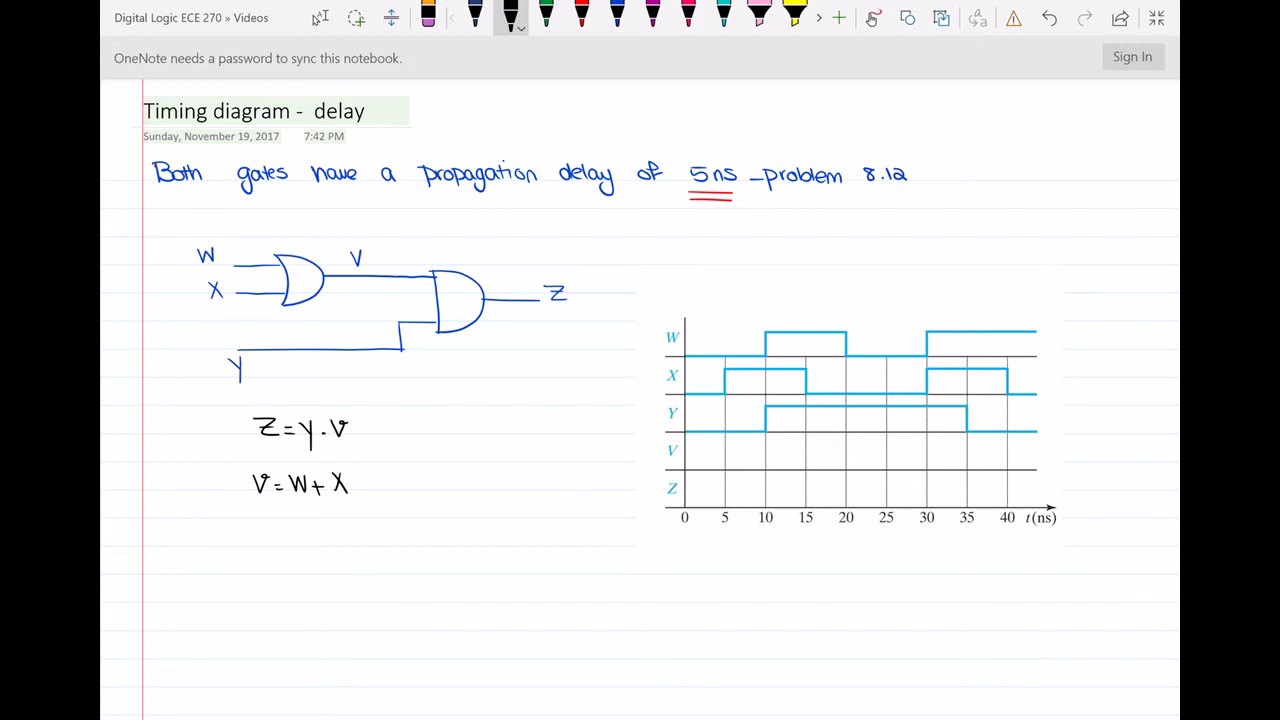
{"action": "left_click_drag", "start_coordinate": [685, 468], "coordinate": [714, 468]}
- Draw Z low from 0 to 5 ns, trace X's 5 ns edge, and mark the OR output V with 5ns
{"action": "left_click_drag", "start_coordinate": [722, 507], "coordinate": [685, 507]}
{"action": "mouse_move", "coordinate": [724, 370]}
{"action": "left_mouse_down"}
{"action": "mouse_move", "coordinate": [724, 395]}
{"action": "mouse_move", "coordinate": [762, 370]}
{"action": "left_mouse_up"}
{"action": "mouse_move", "coordinate": [350, 268]}
{"action": "left_mouse_down"}
{"action": "mouse_move", "coordinate": [316, 260]}
{"action": "mouse_move", "coordinate": [346, 236]}
{"action": "mouse_move", "coordinate": [305, 262]}
{"action": "mouse_move", "coordinate": [322, 270]}
{"action": "mouse_move", "coordinate": [362, 218]}
{"action": "mouse_move", "coordinate": [350, 232]}
{"action": "mouse_move", "coordinate": [423, 218]}
{"action": "left_mouse_up"}
{"action": "left_click", "coordinate": [409, 219]}
- Add 'p.d.' after 5ns, draw V low to 10 ns then high to 15 ns, erase the stray X stroke, and extend Z low
{"action": "left_click", "coordinate": [431, 216]}
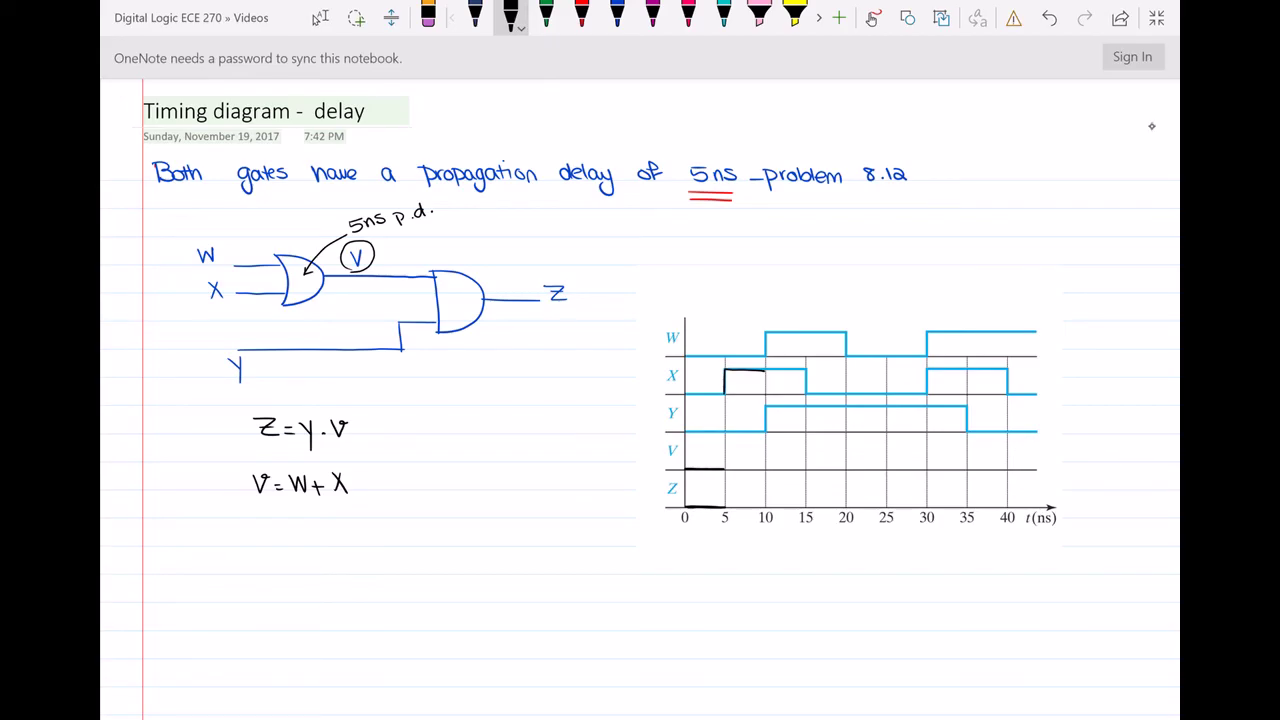
{"action": "left_click_drag", "start_coordinate": [726, 468], "coordinate": [764, 468]}
{"action": "left_click_drag", "start_coordinate": [764, 452], "coordinate": [764, 468]}
{"action": "left_click_drag", "start_coordinate": [764, 444], "coordinate": [802, 444]}
{"action": "left_click", "coordinate": [744, 370]}
{"action": "mouse_move", "coordinate": [726, 506]}
{"action": "left_mouse_down"}
{"action": "mouse_move", "coordinate": [764, 506]}
{"action": "mouse_move", "coordinate": [724, 507]}
{"action": "left_mouse_up"}
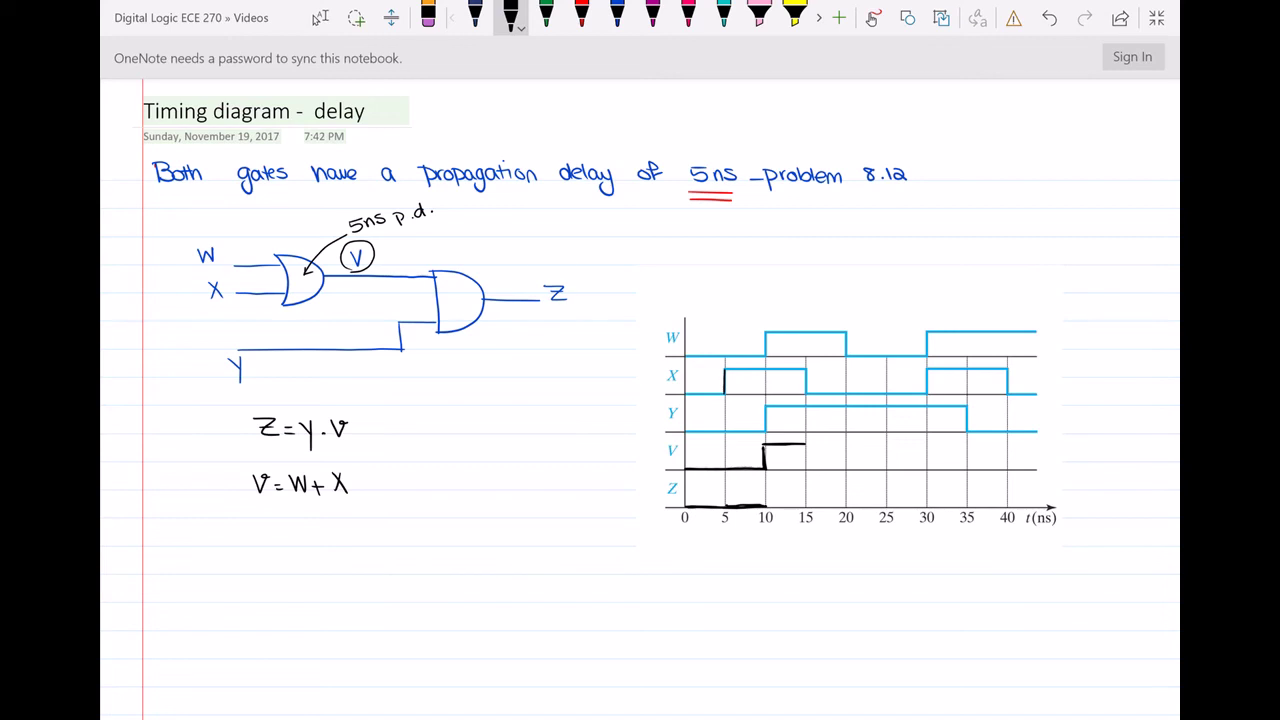
- Handwrite '5ns p.d.' inside the AND gate symbol
{"action": "mouse_move", "coordinate": [1178, 360]}
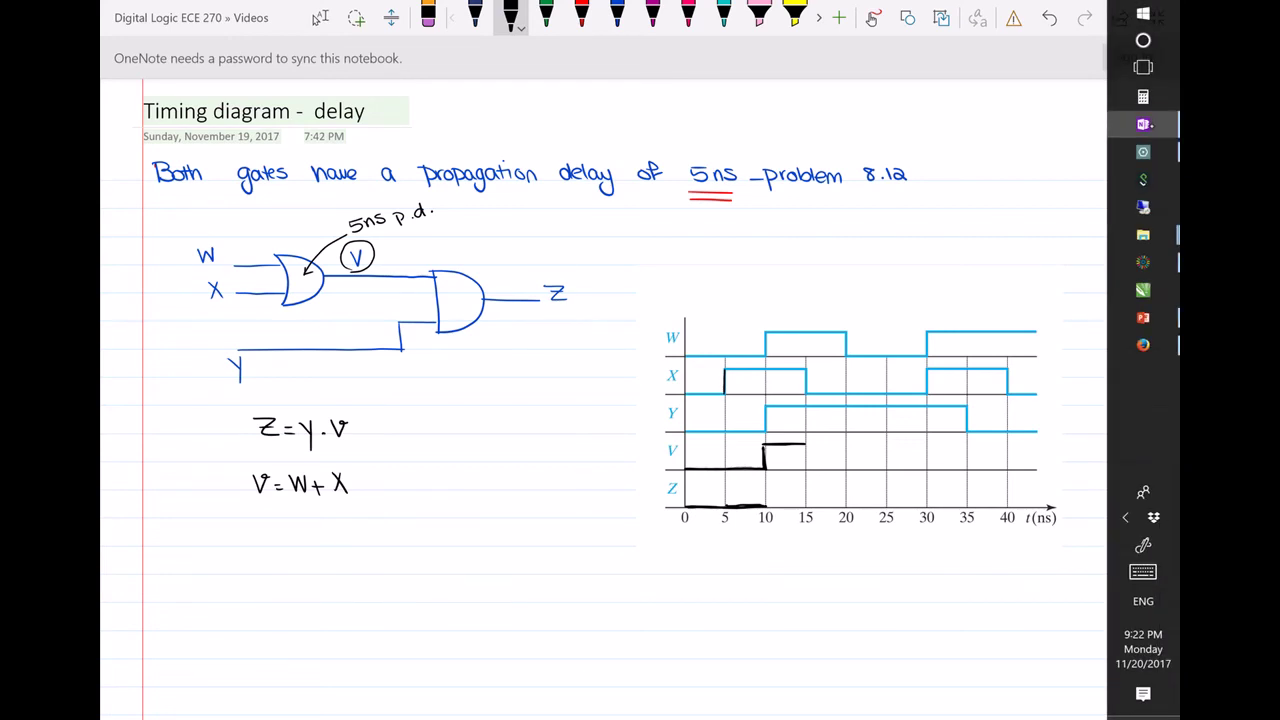
{"action": "mouse_move", "coordinate": [455, 287]}
{"action": "left_mouse_down"}
{"action": "mouse_move", "coordinate": [447, 298]}
{"action": "mouse_move", "coordinate": [466, 298]}
{"action": "mouse_move", "coordinate": [452, 310]}
{"action": "mouse_move", "coordinate": [466, 297]}
{"action": "left_mouse_up"}
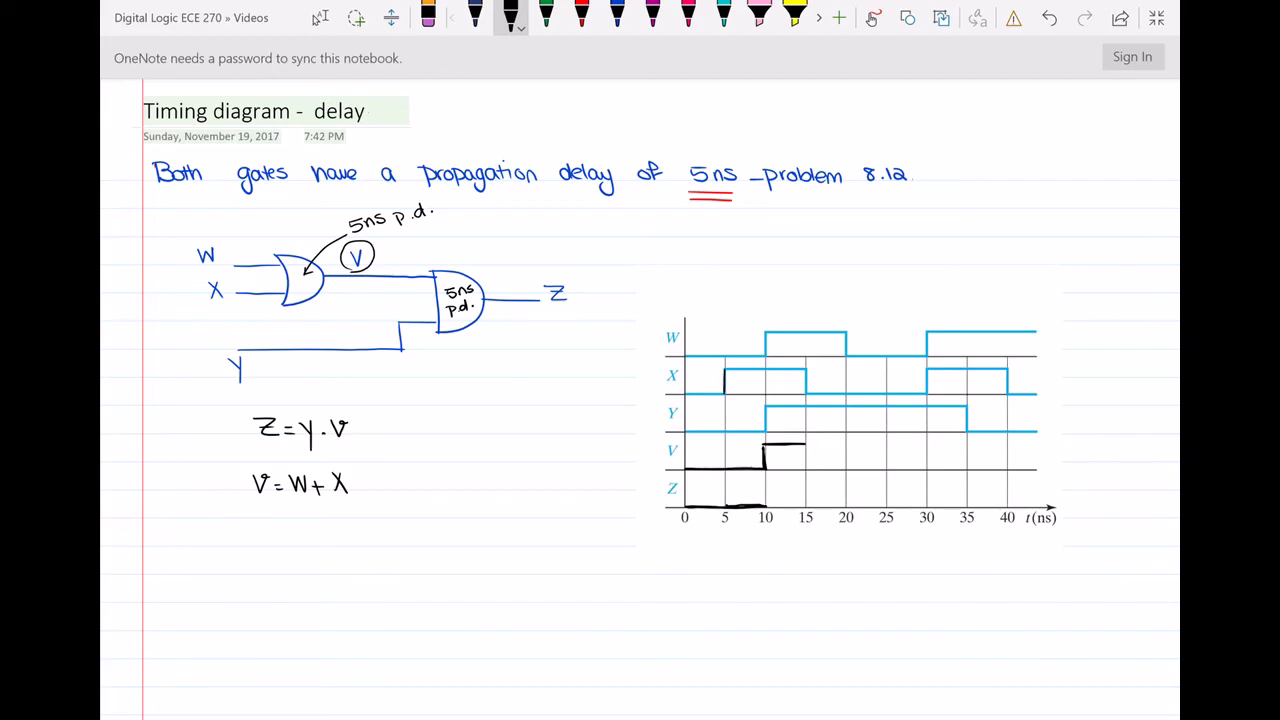
- Extend Z's low line, carry V's high line onward, and draw Z high after its 15 ns rise
{"action": "mouse_move", "coordinate": [766, 506]}
{"action": "left_mouse_down"}
{"action": "mouse_move", "coordinate": [803, 506]}
{"action": "mouse_move", "coordinate": [804, 486]}
{"action": "mouse_move", "coordinate": [805, 507]}
{"action": "left_mouse_up"}
{"action": "left_click_drag", "start_coordinate": [810, 444], "coordinate": [838, 444]}
{"action": "left_click_drag", "start_coordinate": [806, 482], "coordinate": [846, 482]}
- Redraw V's high line to 25 ns, erase the messy stroke, and extend Z high to 25 ns
{"action": "mouse_move", "coordinate": [870, 445]}
{"action": "left_mouse_down"}
{"action": "mouse_move", "coordinate": [884, 446]}
{"action": "mouse_move", "coordinate": [844, 448]}
{"action": "left_mouse_up"}
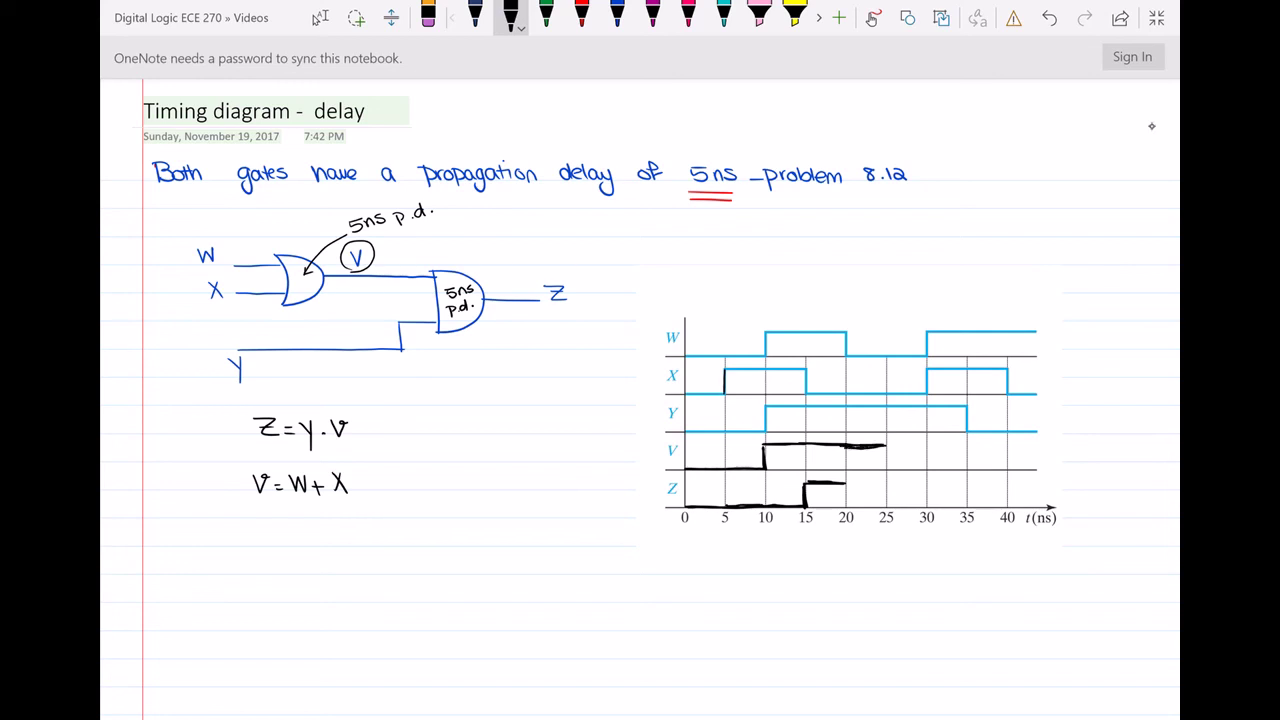
{"action": "mouse_move", "coordinate": [885, 446]}
{"action": "left_mouse_down"}
{"action": "mouse_move", "coordinate": [845, 446]}
{"action": "mouse_move", "coordinate": [885, 445]}
{"action": "mouse_move", "coordinate": [886, 472]}
{"action": "mouse_move", "coordinate": [900, 470]}
{"action": "left_mouse_up"}
{"action": "left_click", "coordinate": [320, 18]}
{"action": "mouse_move", "coordinate": [845, 485]}
{"action": "left_mouse_down"}
{"action": "mouse_move", "coordinate": [884, 486]}
{"action": "mouse_move", "coordinate": [856, 486]}
{"action": "left_mouse_up"}
- Return to the black pen and draw V's low level from 25 toward 30 ns
{"action": "left_click", "coordinate": [510, 18]}
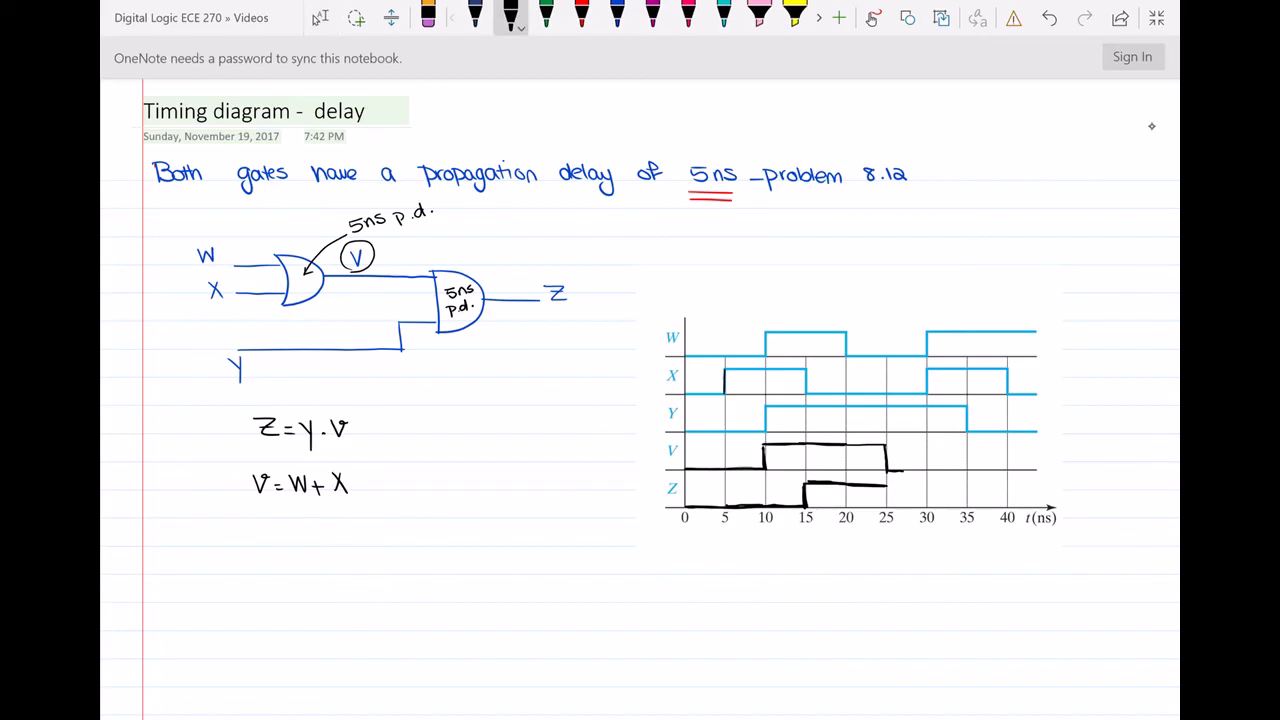
{"action": "left_click", "coordinate": [320, 18]}
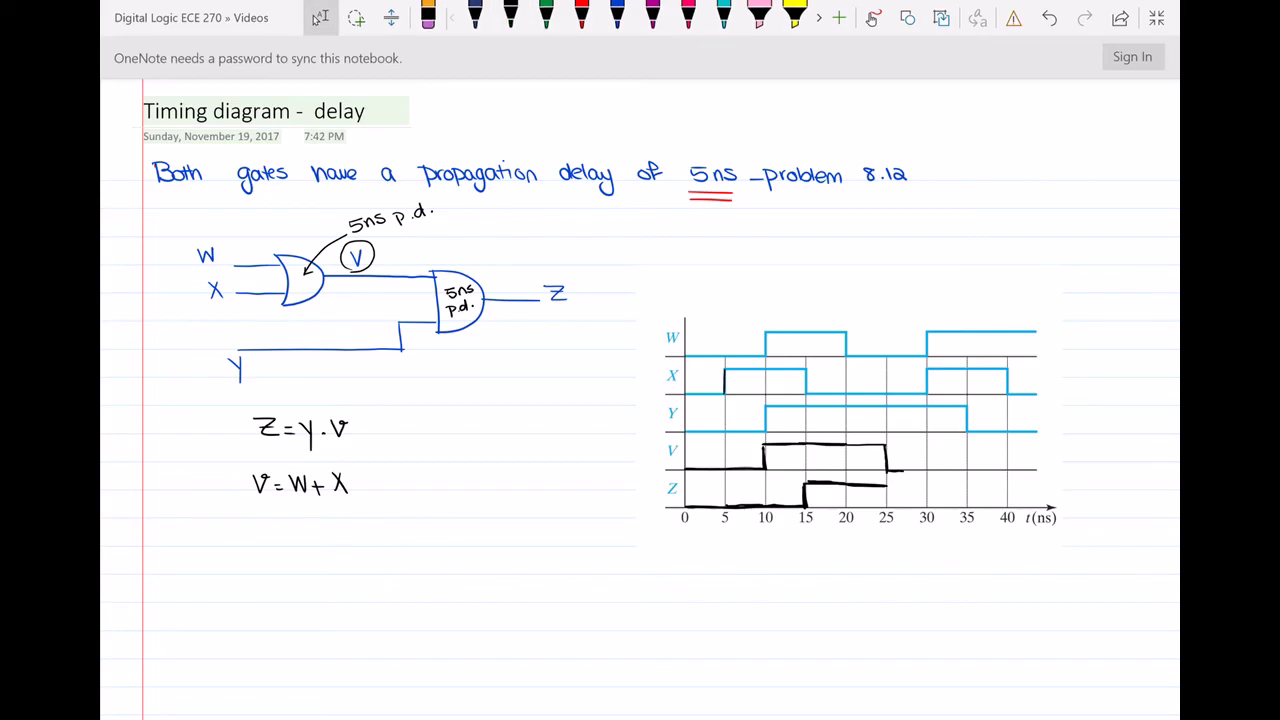
{"action": "left_click", "coordinate": [510, 18]}
{"action": "left_click_drag", "start_coordinate": [904, 470], "coordinate": [926, 470]}
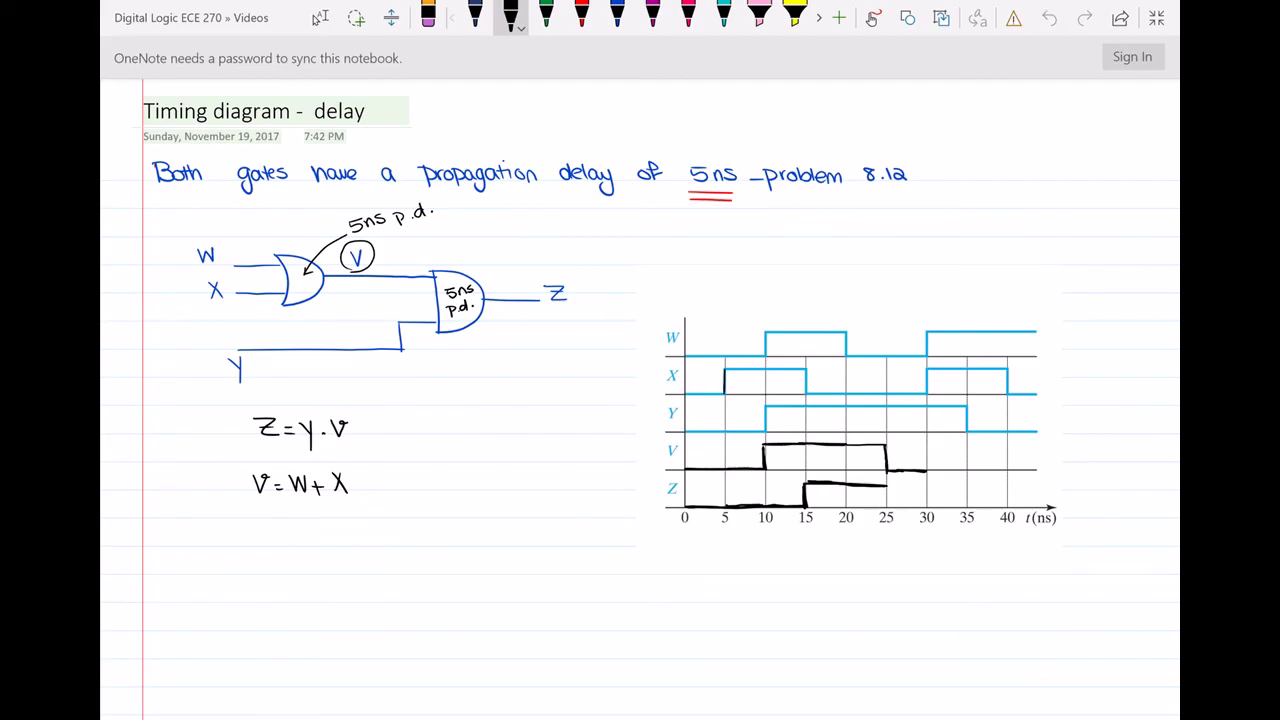
- Underline y·v in the Z equation, then hold Z high to 30 ns and drop it low after
{"action": "scroll", "coordinate": [1151, 126], "scroll_direction": "down", "scroll_amount": 1}
{"action": "left_click_drag", "start_coordinate": [300, 422], "coordinate": [345, 420]}
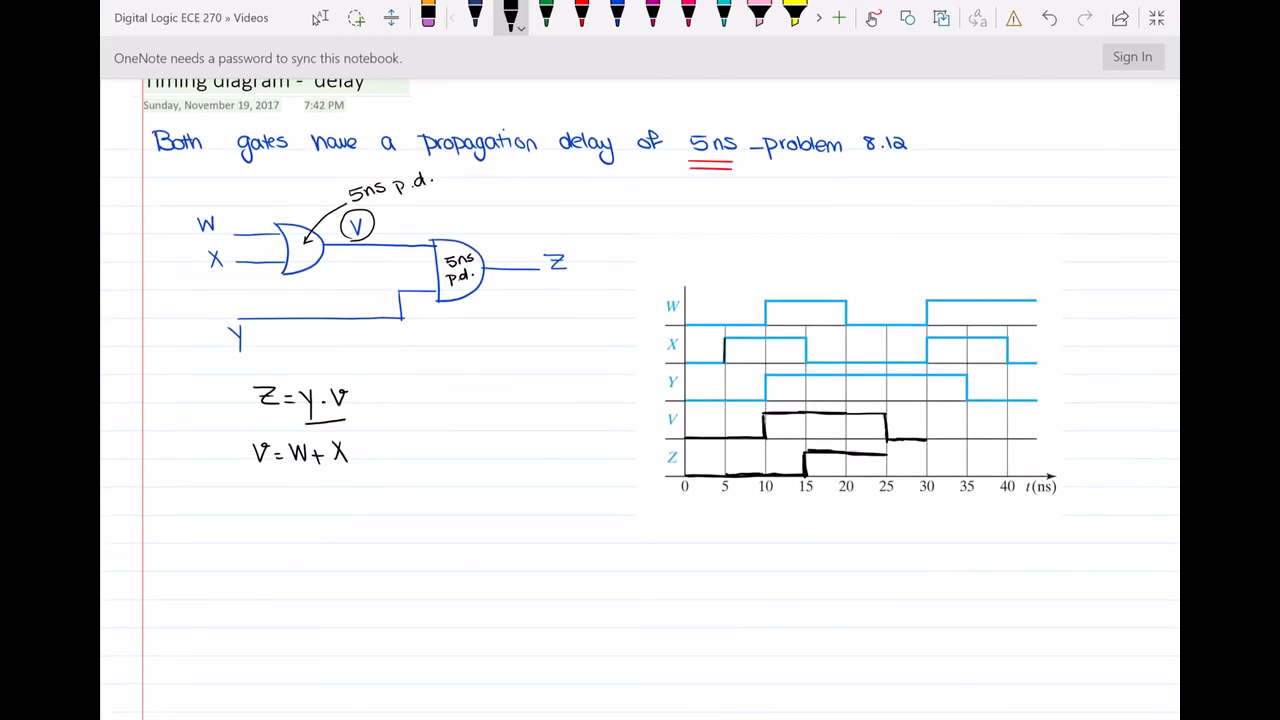
{"action": "left_click_drag", "start_coordinate": [886, 454], "coordinate": [924, 454]}
{"action": "left_click_drag", "start_coordinate": [926, 452], "coordinate": [928, 476]}
{"action": "left_click_drag", "start_coordinate": [930, 476], "coordinate": [958, 477]}
- Extend V low to 35 ns and high after its rise, and continue Z low past 35 ns
{"action": "left_click_drag", "start_coordinate": [927, 439], "coordinate": [967, 440]}
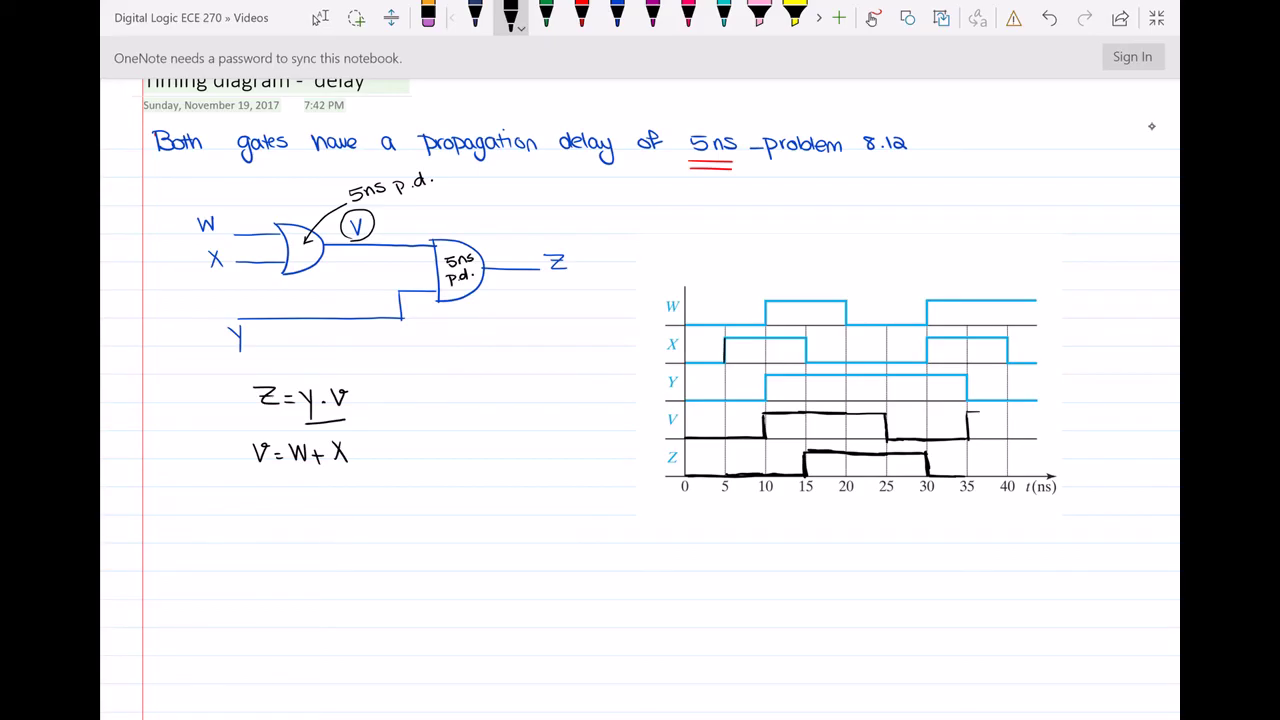
{"action": "left_click_drag", "start_coordinate": [978, 411], "coordinate": [1000, 411]}
{"action": "left_click_drag", "start_coordinate": [966, 474], "coordinate": [1008, 474]}
- Ink V's final high line and Z's low line to the end of the 40 ns timeline
{"action": "left_click_drag", "start_coordinate": [1008, 411], "coordinate": [1032, 411]}
{"action": "mouse_move", "coordinate": [1008, 474]}
{"action": "left_mouse_down"}
{"action": "mouse_move", "coordinate": [1040, 474]}
{"action": "mouse_move", "coordinate": [982, 475]}
{"action": "left_mouse_up"}
{"action": "scroll", "coordinate": [640, 400], "scroll_direction": "up", "scroll_amount": 1}
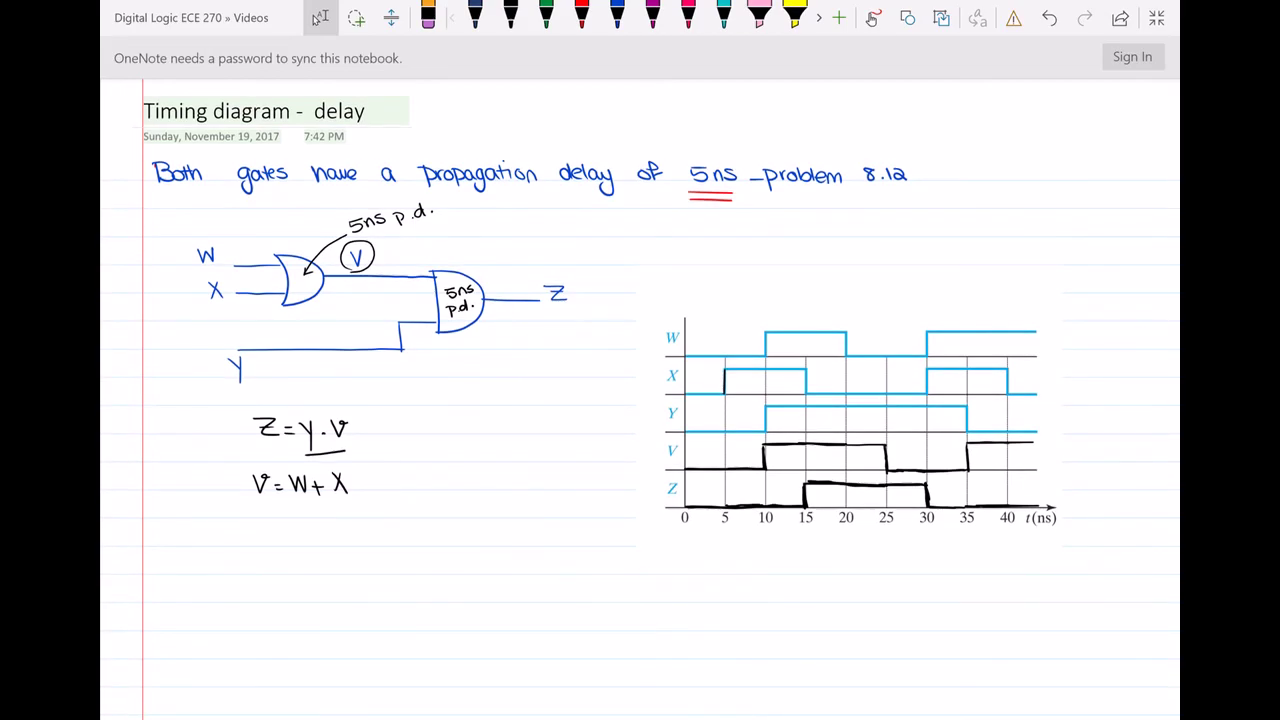